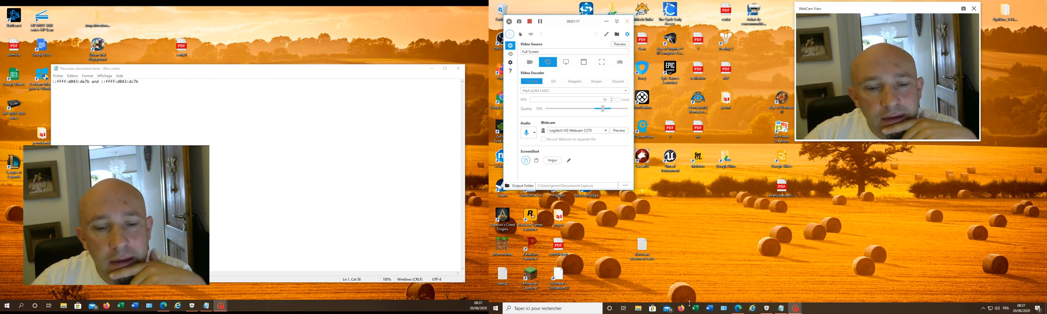
Step: Switch to the Edge browser and search Bing for "opendns"
click(739, 309)
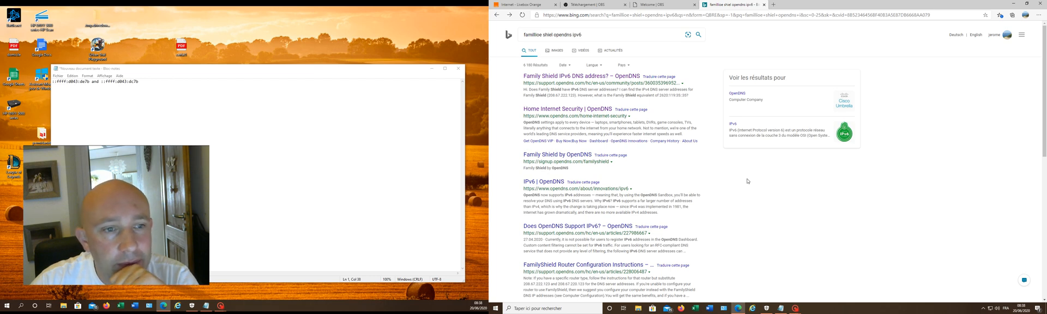
click(504, 3)
click(555, 4)
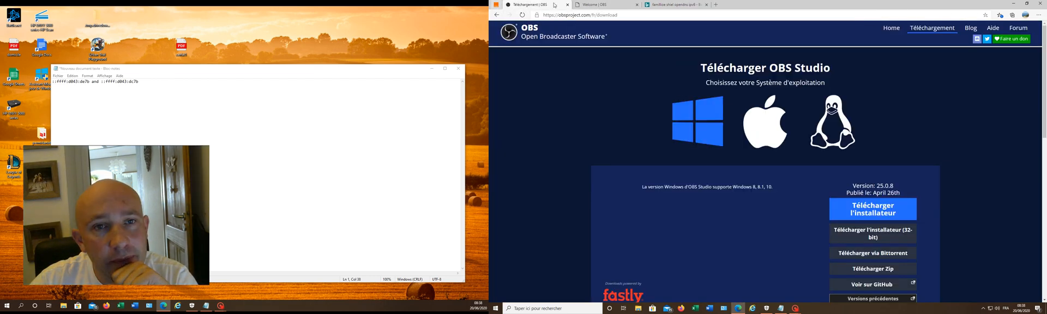
click(663, 4)
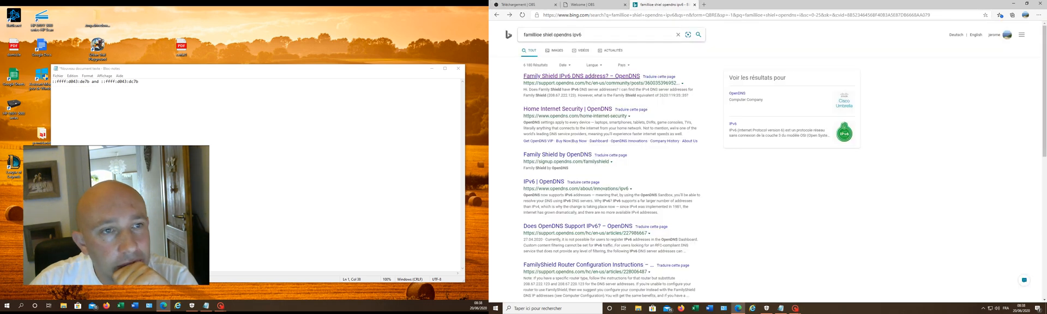
text(opend)
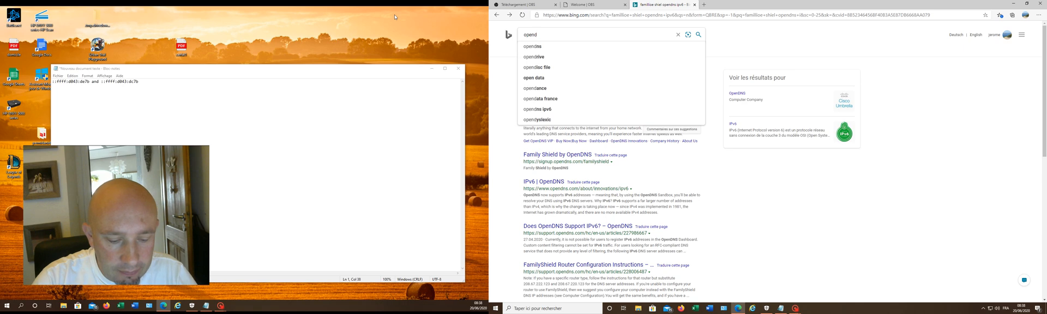
text(ns)
key(Return)
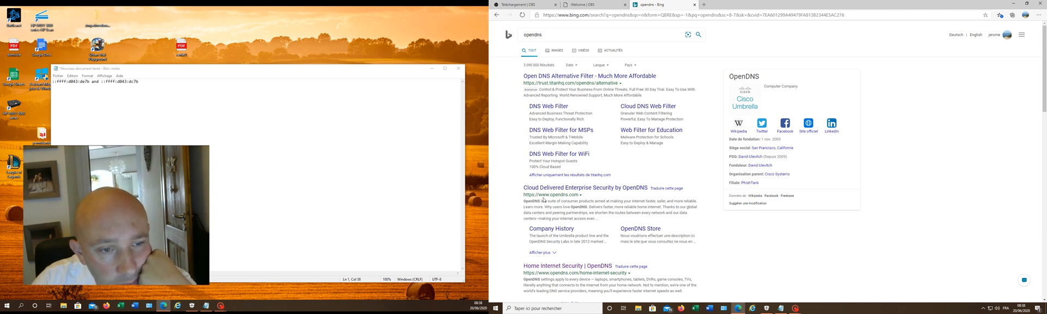
Step: Open the official opendns.com website from the search results and go to its Consumer product information
drag(543, 194, 578, 195)
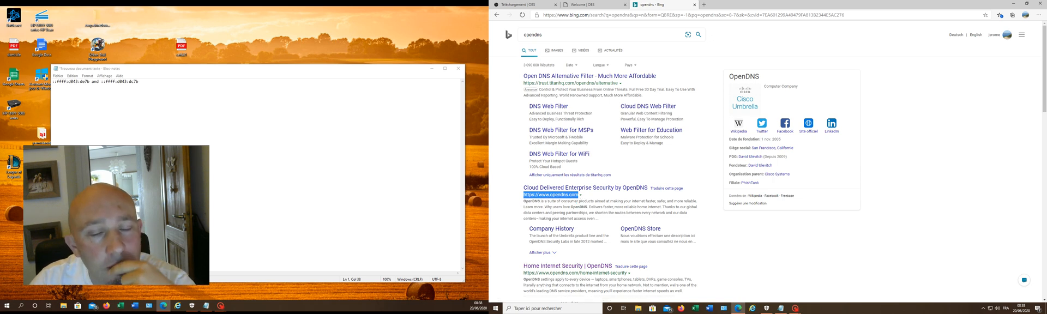
click(613, 188)
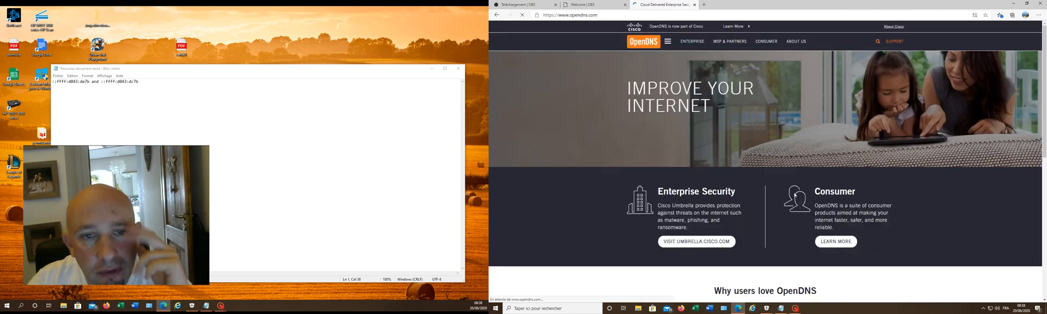
click(843, 243)
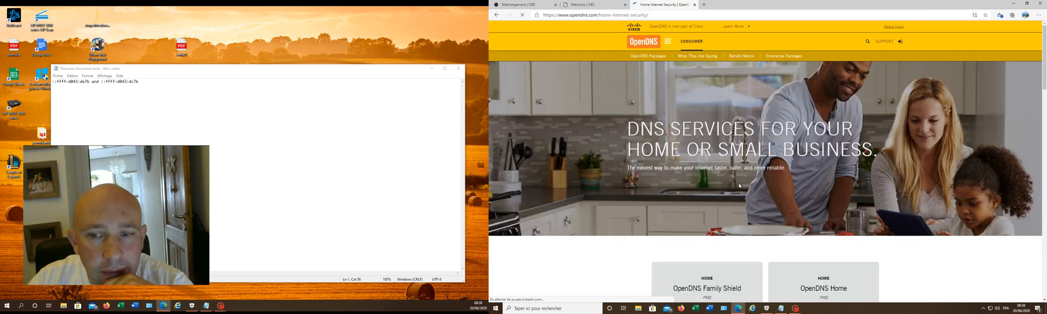
Step: Open the setup guide for the free OpenDNS Family Shield package and look through its nameserver addresses and device choices
scroll(739, 185, down, 1)
scroll(739, 186, down, 3)
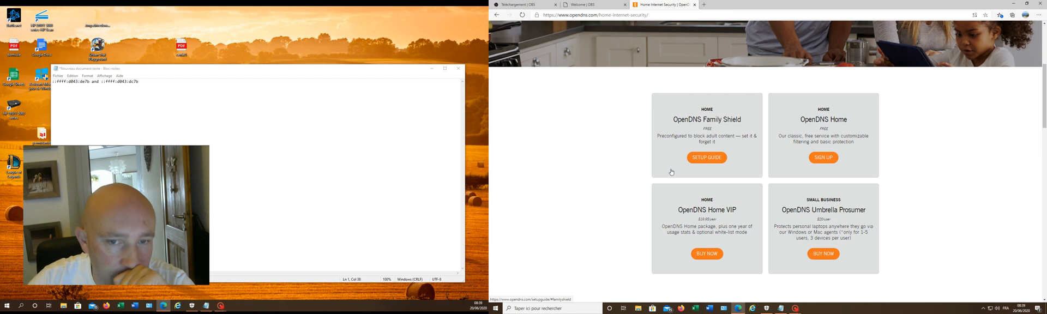
click(709, 159)
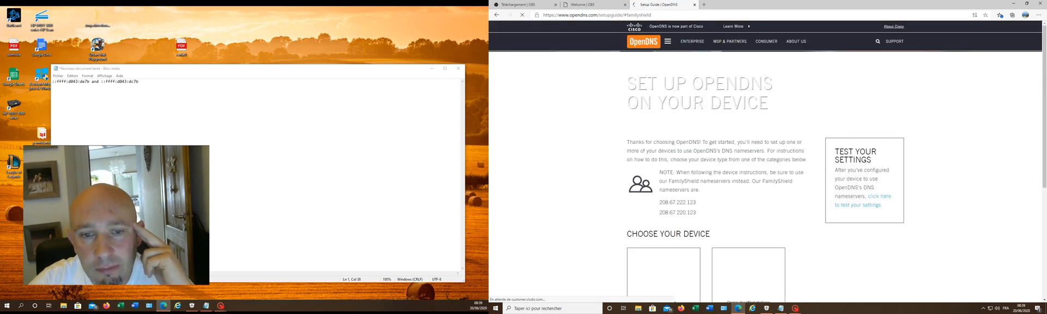
scroll(703, 180, down, 3)
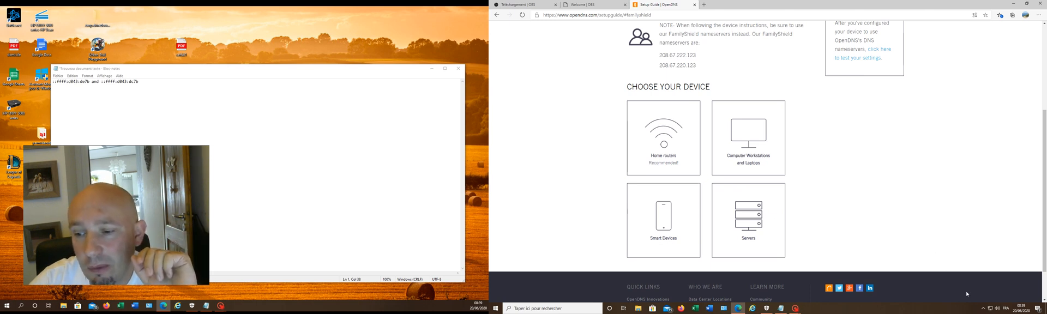
Step: Open the Windows network and Internet settings
click(990, 309)
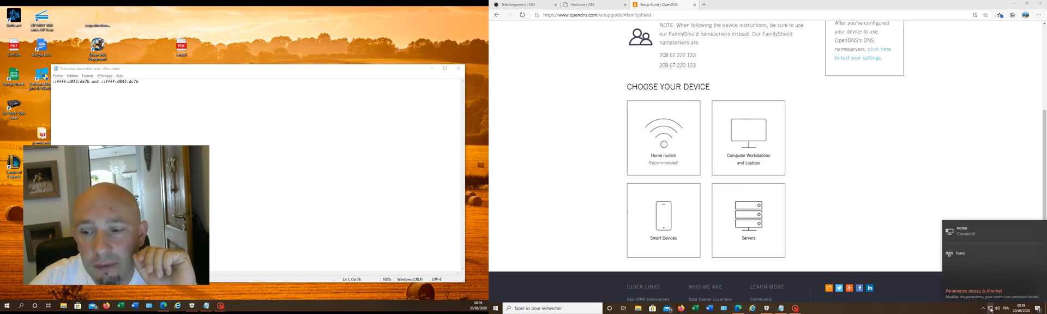
right_click(991, 310)
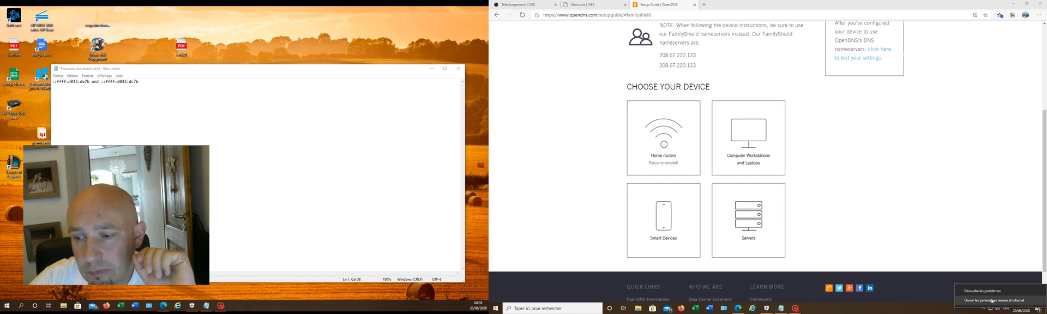
click(992, 301)
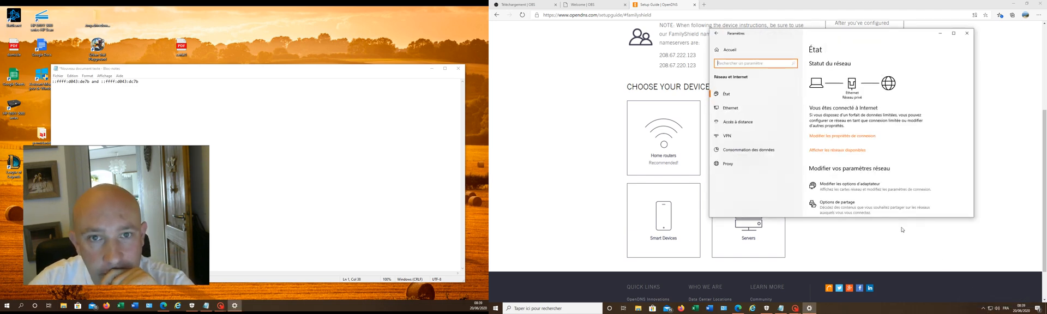
click(853, 137)
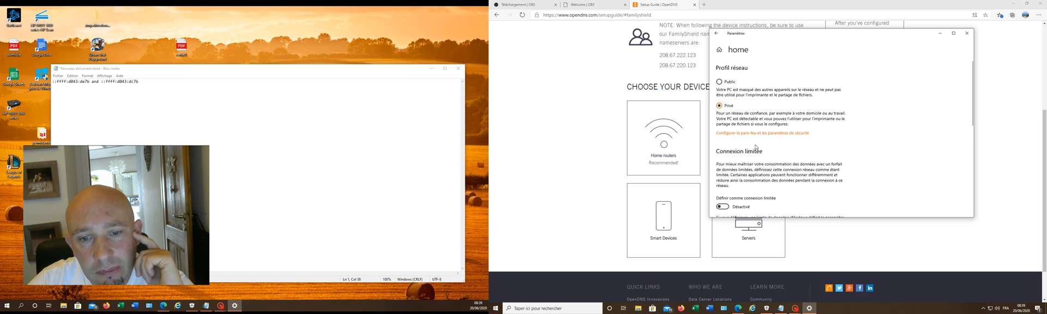
scroll(759, 146, down, 5)
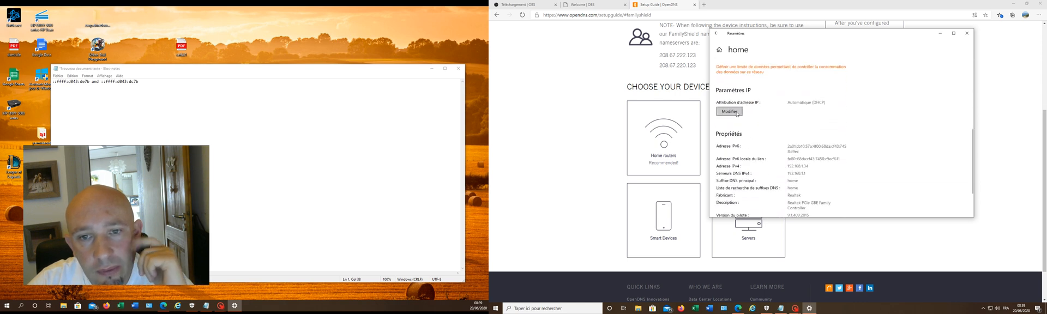
click(730, 111)
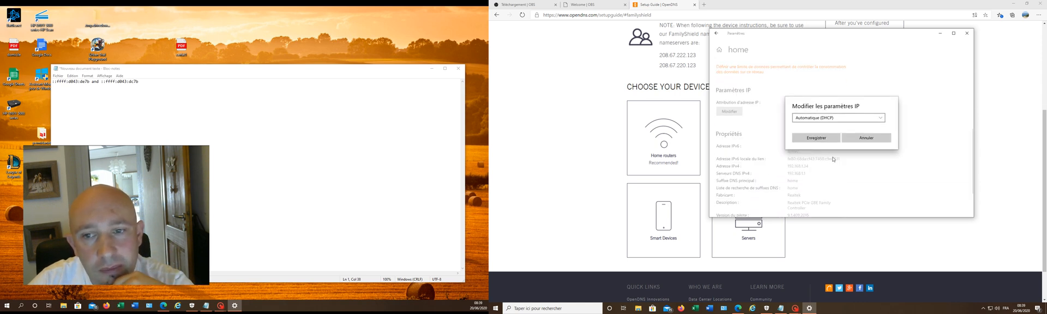
click(859, 138)
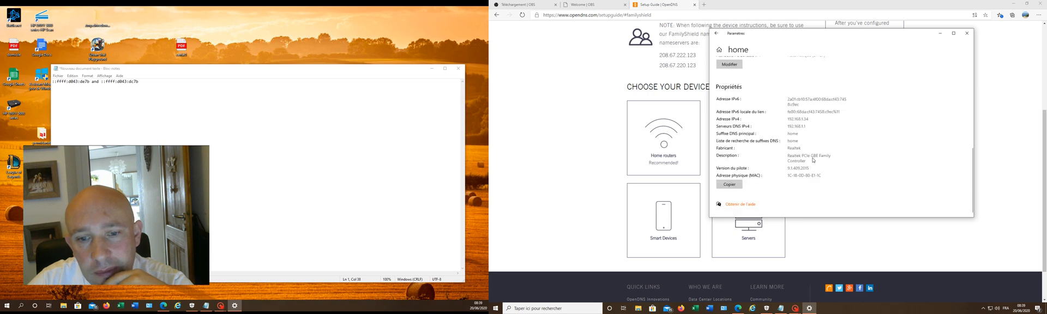
click(716, 33)
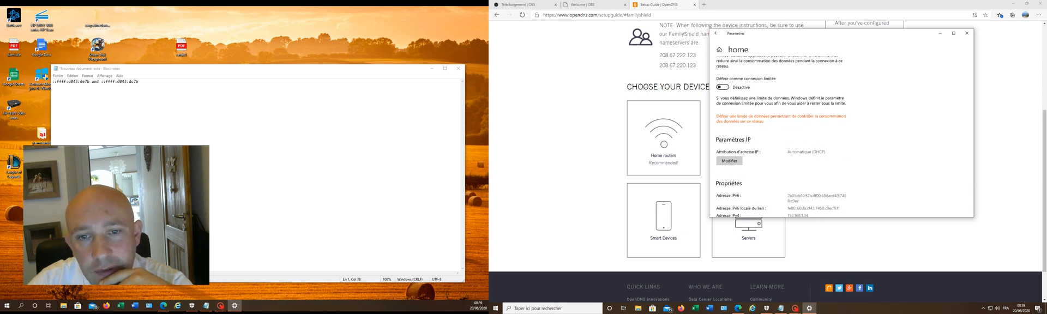
Step: Show the network adapter options from the Ethernet settings and open the properties of the Ethernet connection
click(752, 108)
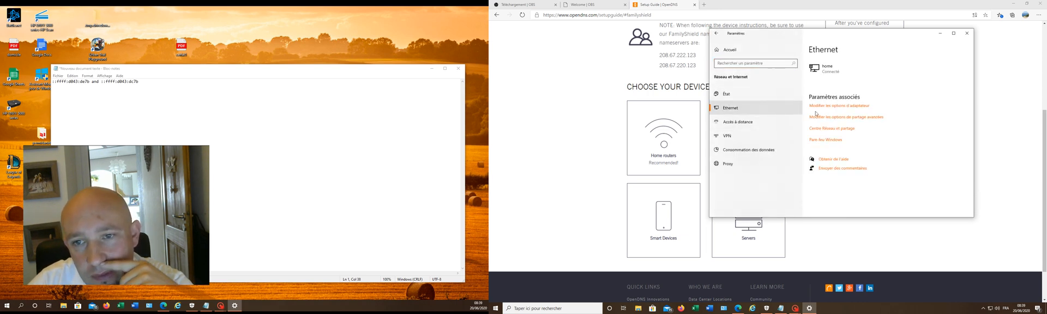
click(842, 111)
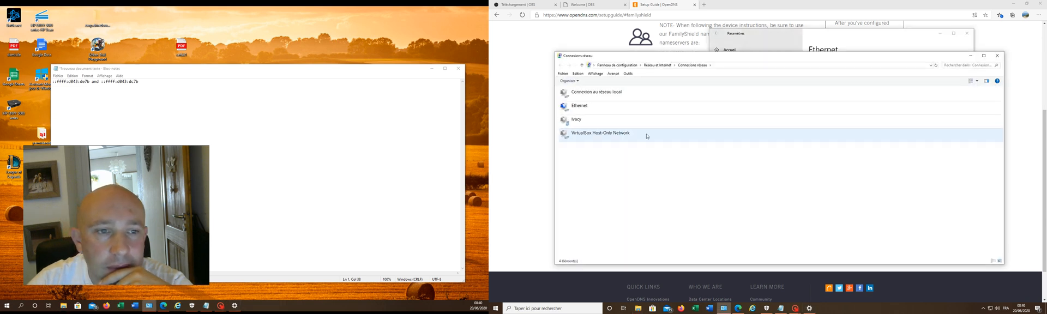
right_click(618, 111)
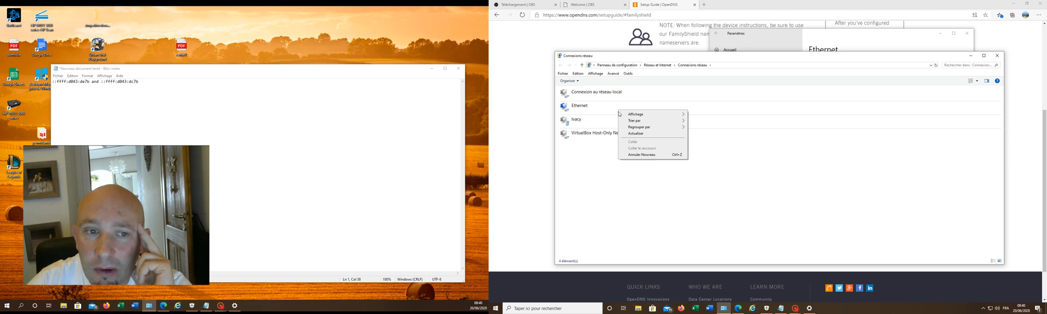
click(584, 108)
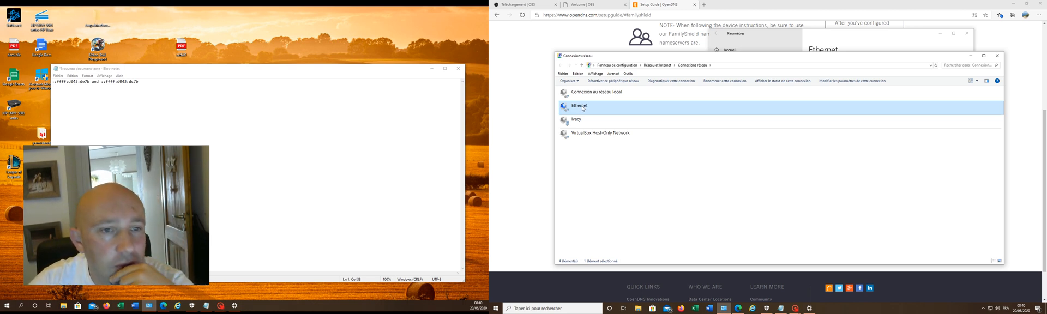
right_click(584, 108)
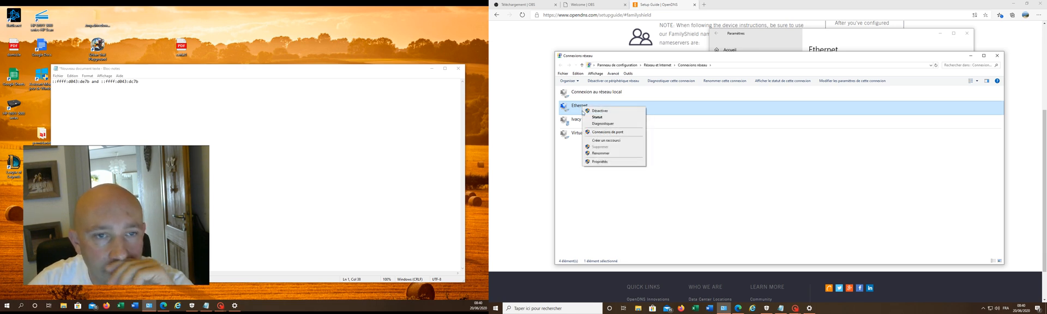
click(596, 162)
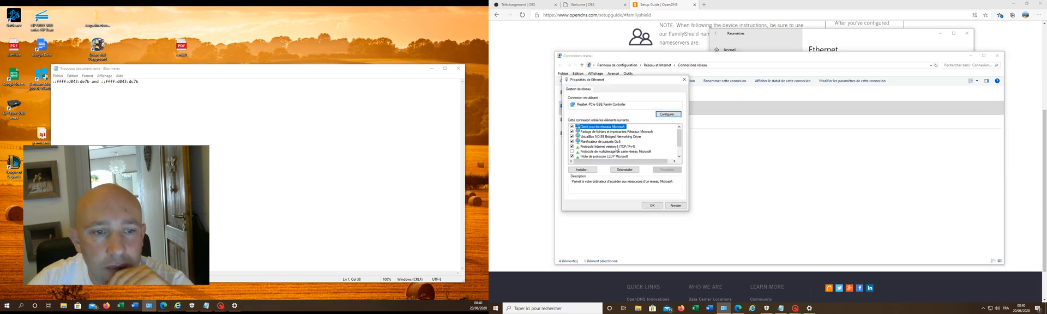
Step: Open the Internet Protocol version 4 (TCP/IPv4) properties and choose to use manually specified DNS server addresses
click(617, 147)
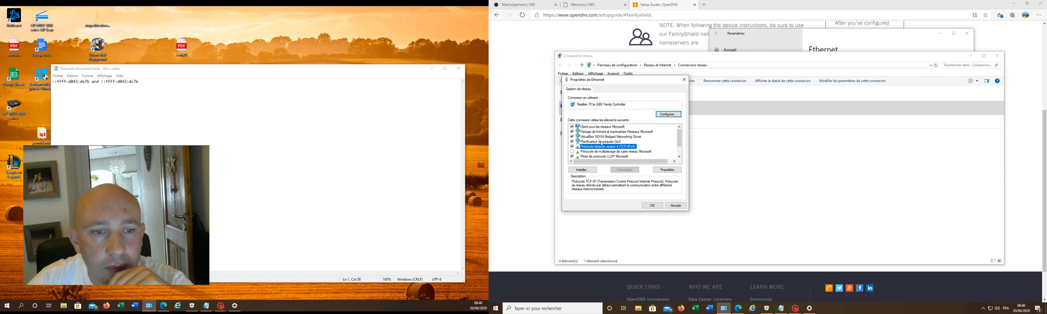
scroll(606, 140, down, 1)
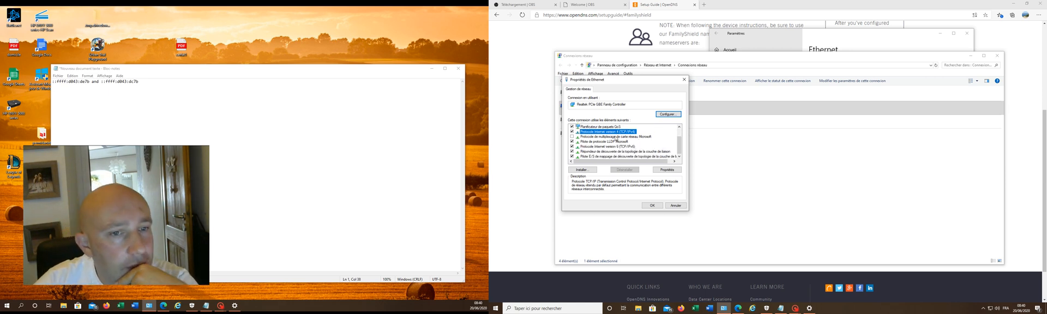
click(654, 170)
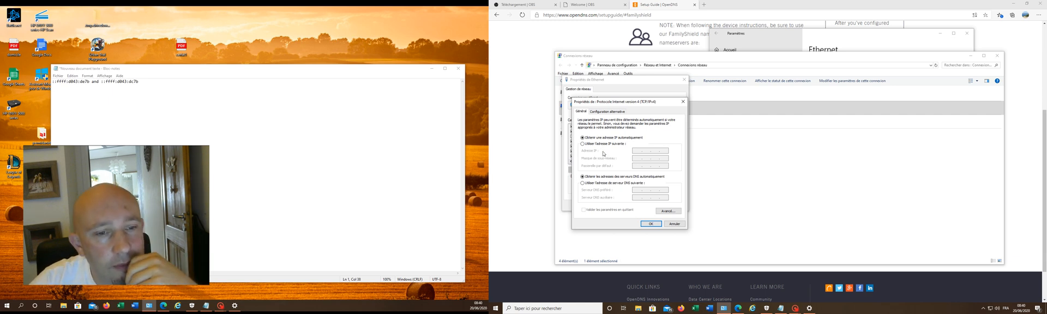
click(591, 184)
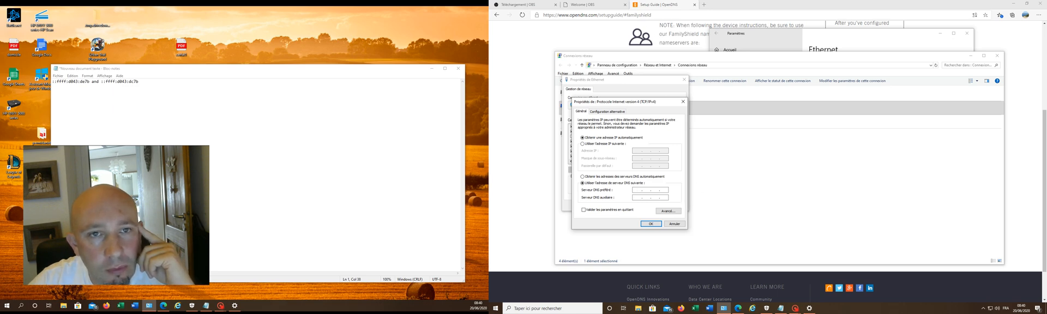
Step: Place the OpenDNS setup guide beside the IPv4 properties and enter 208.67.222.123 as the preferred DNS server
drag(791, 4, 267, 6)
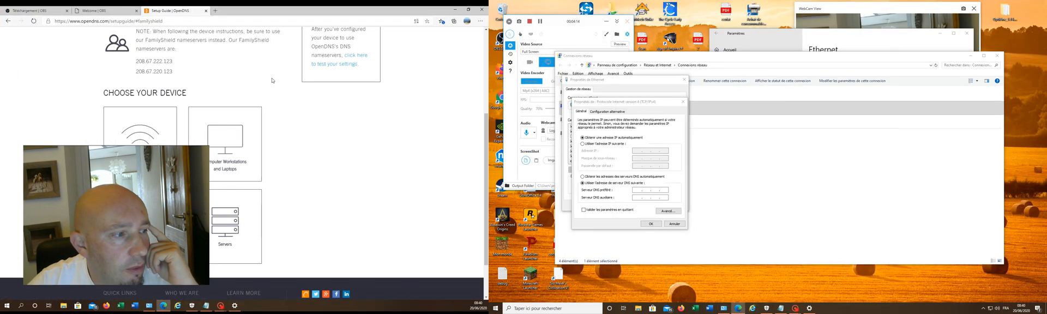
scroll(335, 138, up, 3)
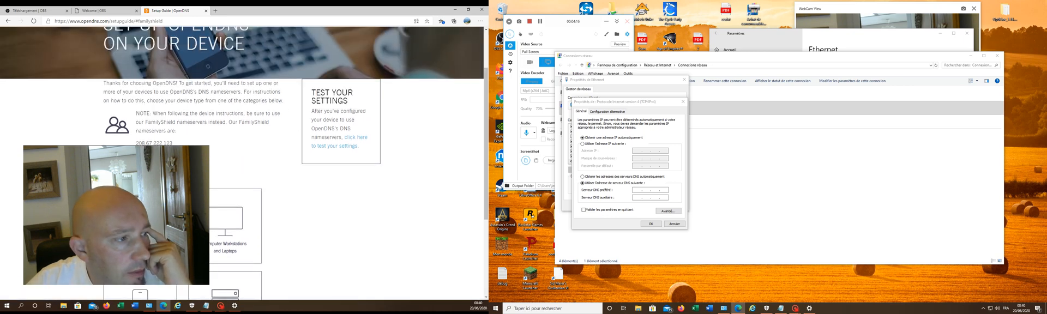
click(638, 191)
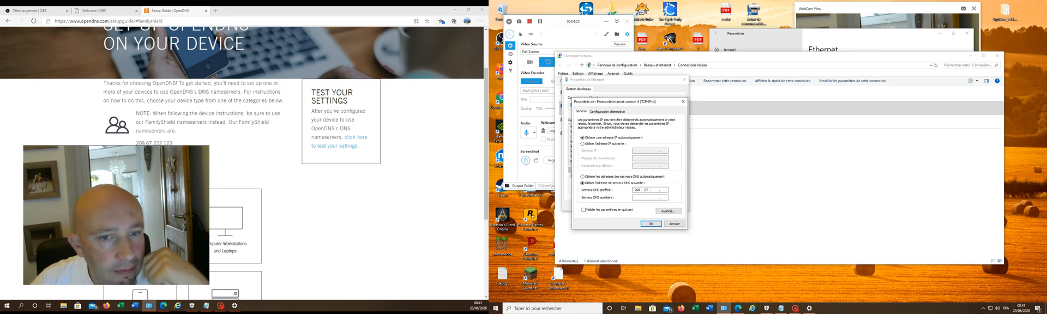
text(208.67)
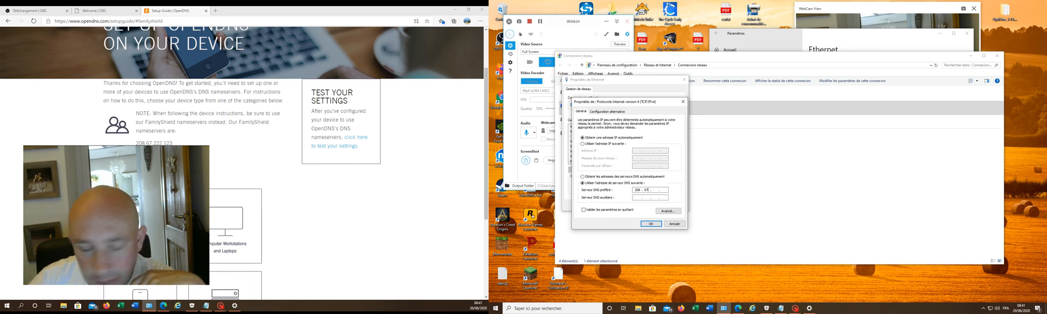
text(255)
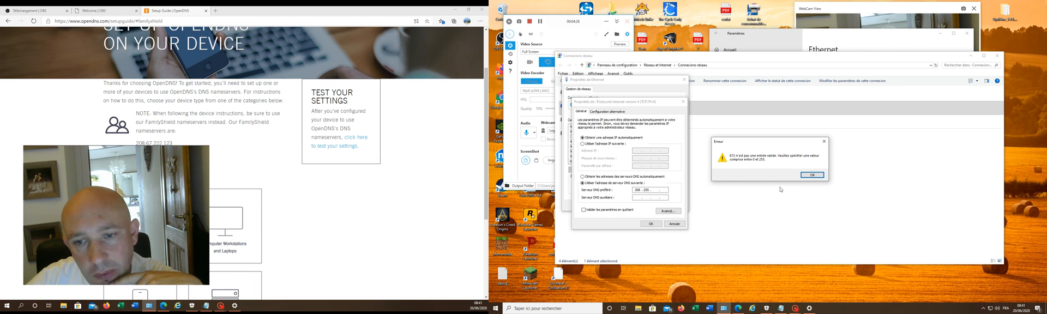
click(817, 173)
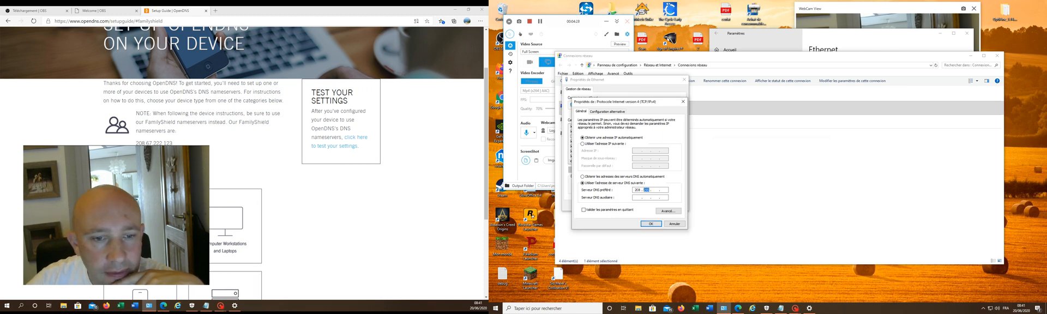
text(67)
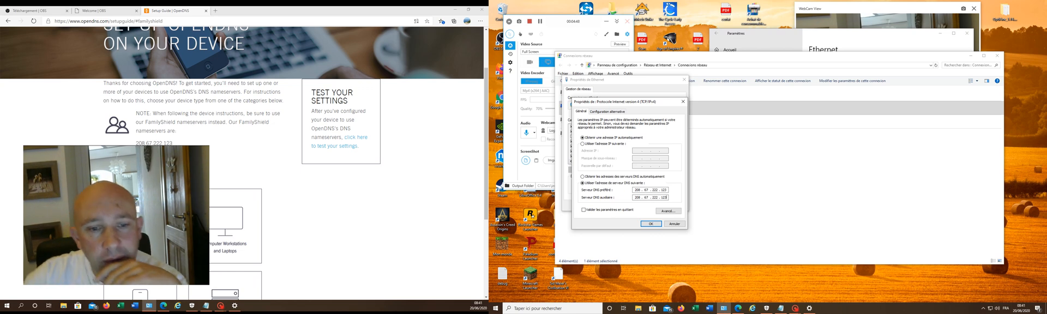
Step: Set the alternate IPv4 DNS server to 208.67.220.123 and accept the IPv4 settings
click(650, 224)
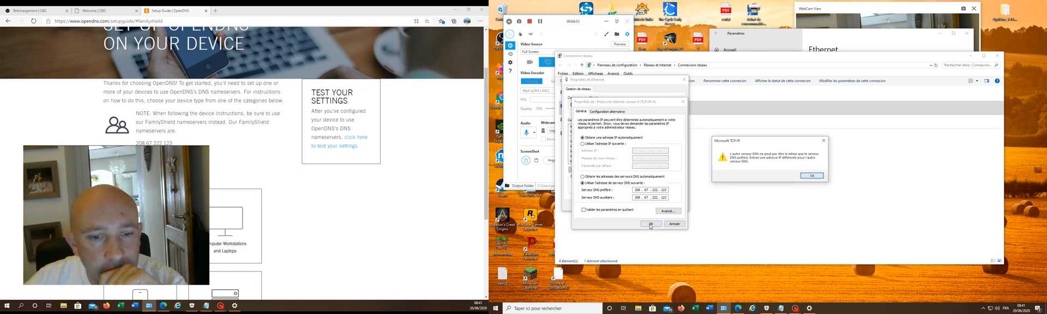
click(813, 176)
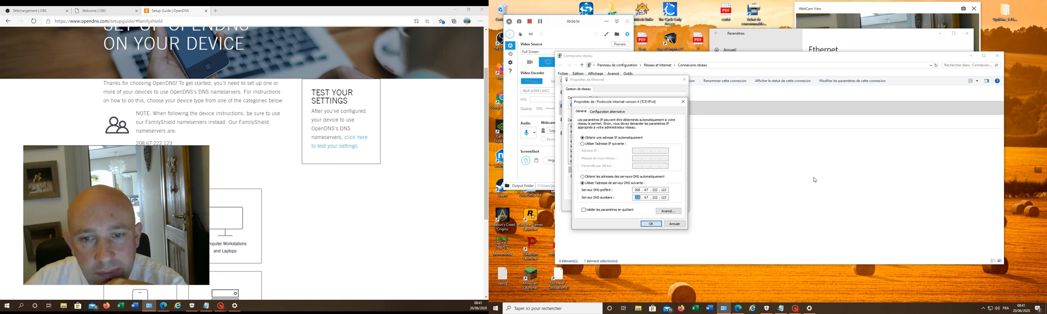
click(643, 225)
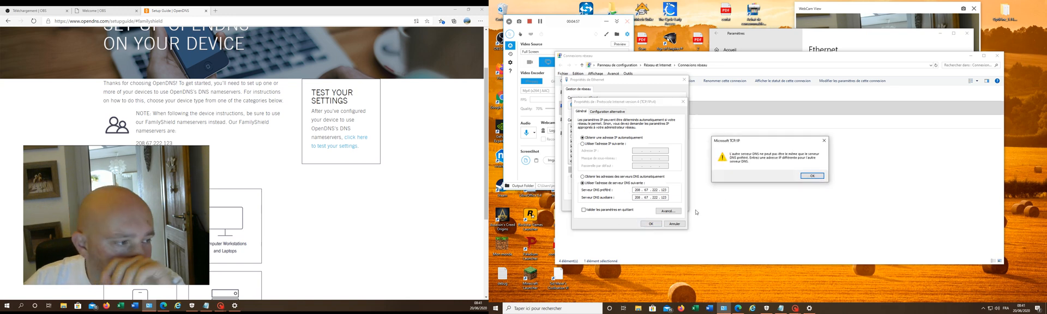
click(813, 176)
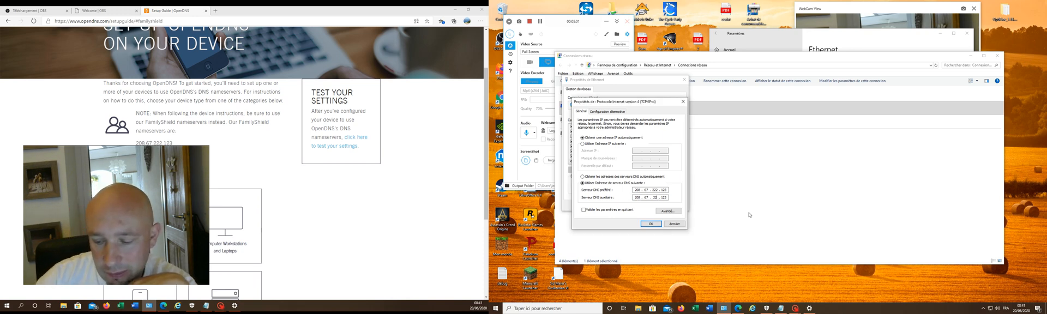
click(650, 224)
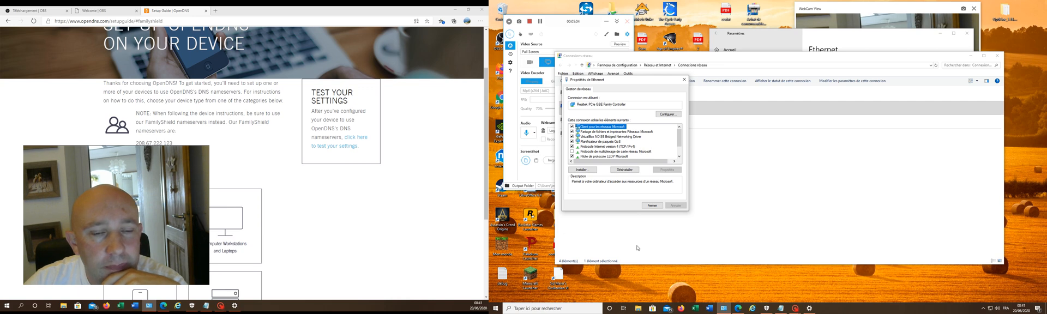
Step: Open the Internet Protocol version 6 (TCP/IPv6) properties and choose to use manually specified DNS server addresses
scroll(622, 154, down, 1)
double_click(626, 147)
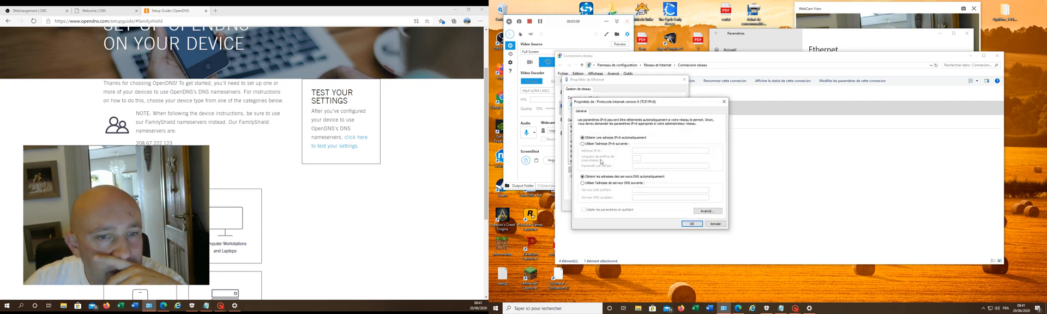
click(590, 183)
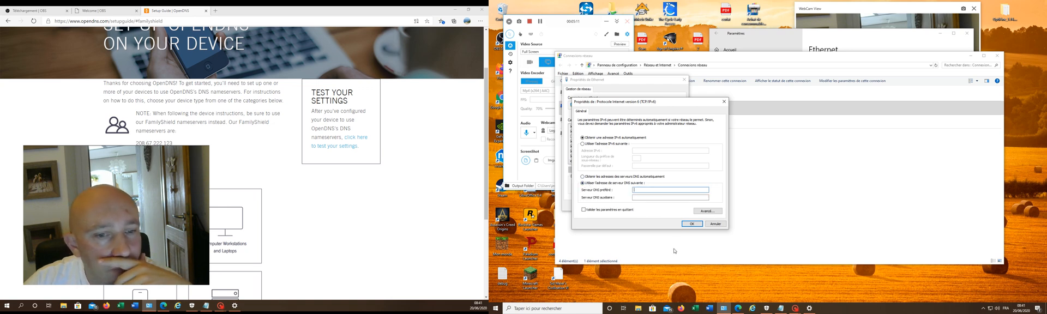
Step: Copy ::ffff:d043:de7b from the Notepad document into the preferred IPv6 DNS server
click(781, 309)
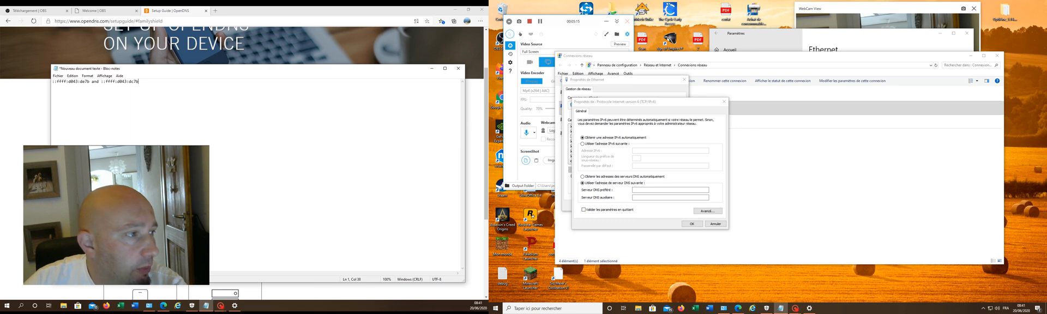
mouse_move(89, 81)
mouse_down()
mouse_move(55, 81)
mouse_move(89, 81)
mouse_up()
key(ctrl+c)
click(62, 81)
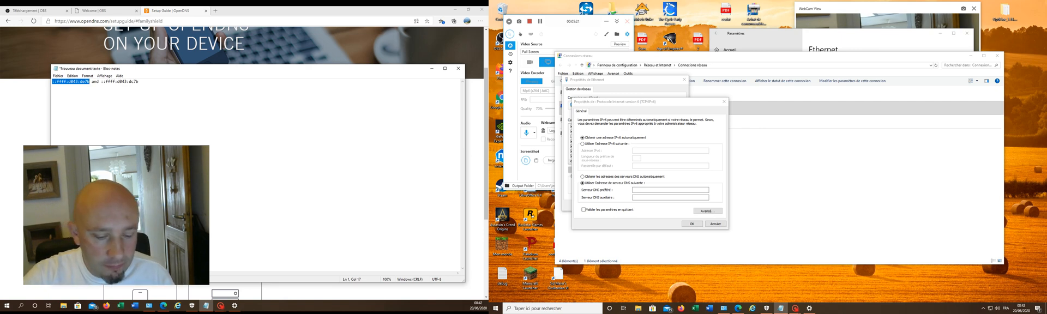
click(633, 189)
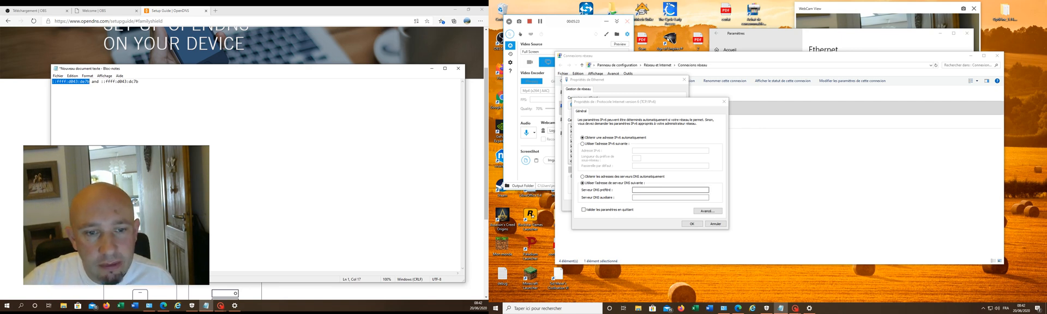
key(ctrl+v)
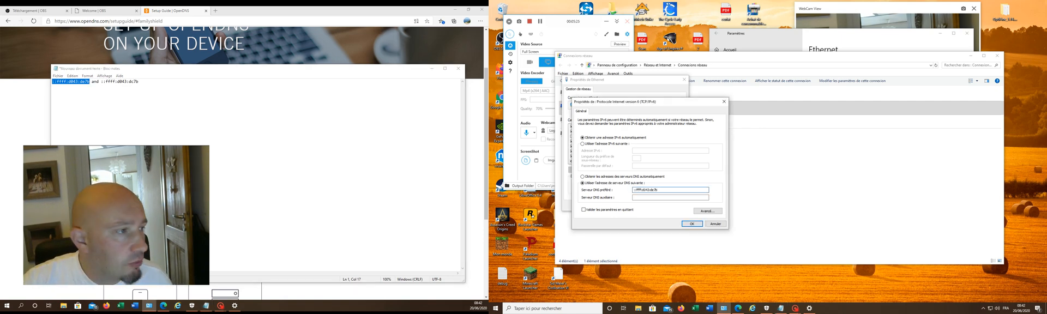
Step: Copy ::ffff:d043:dc7b from the Notepad document into the alternate IPv6 DNS server, then accept the settings and close the Ethernet properties
drag(101, 81, 139, 81)
key(ctrl+c)
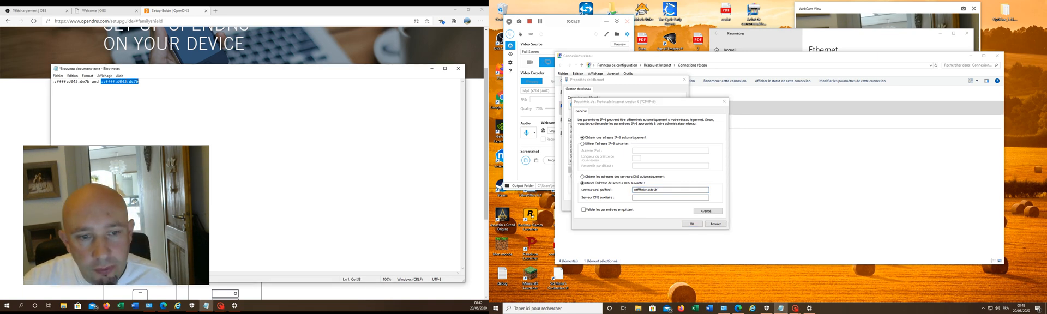
click(653, 198)
key(ctrl+v)
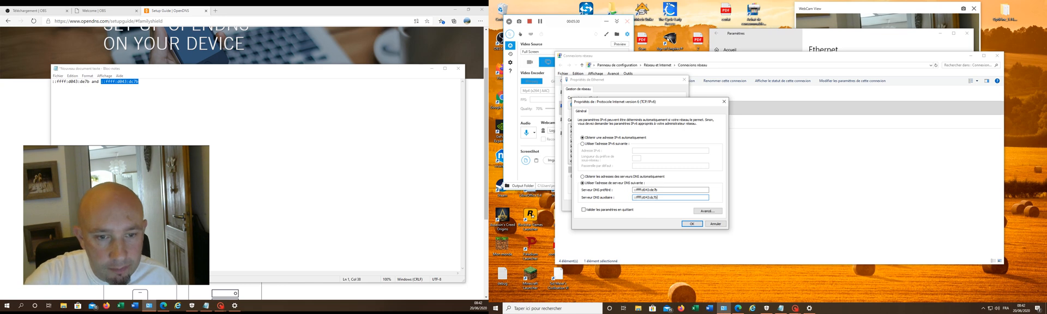
click(699, 224)
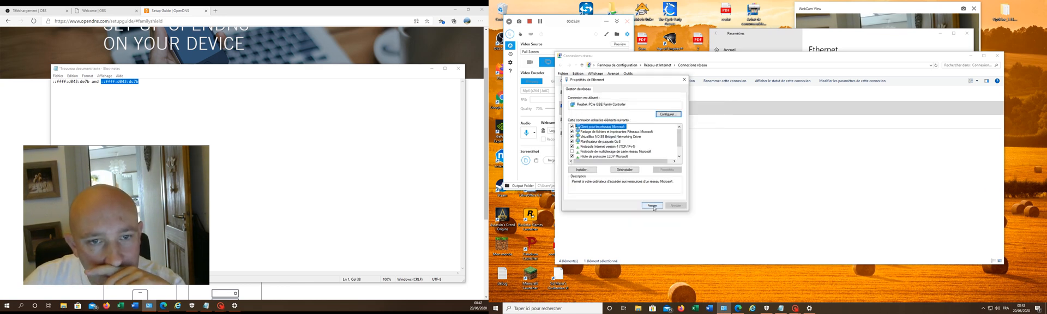
click(655, 206)
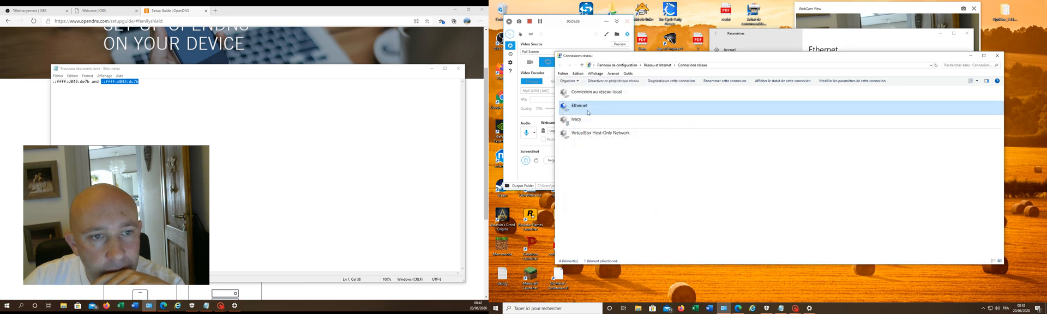
right_click(589, 111)
click(605, 165)
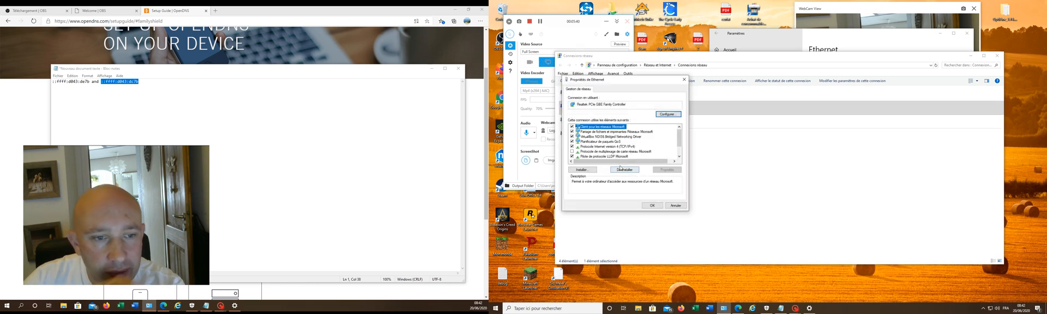
scroll(621, 159, down, 1)
click(676, 205)
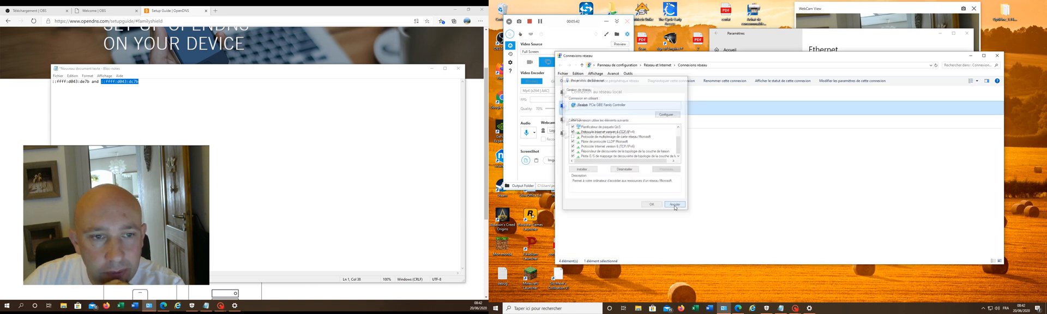
Step: Disable the Ethernet connection and enable it again to apply the new DNS servers
right_click(608, 114)
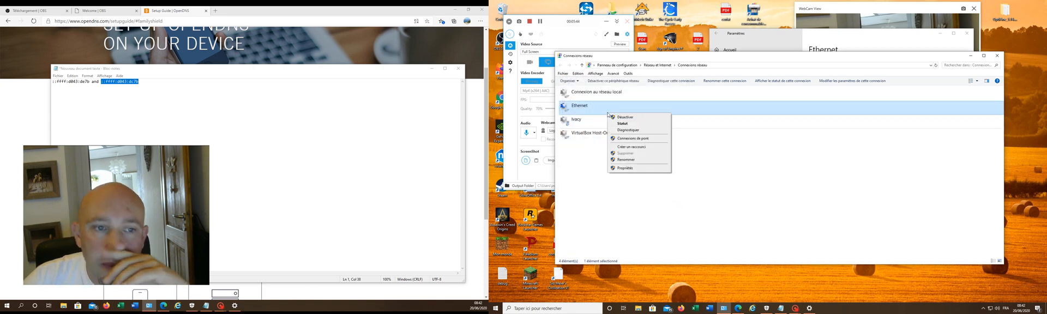
click(633, 117)
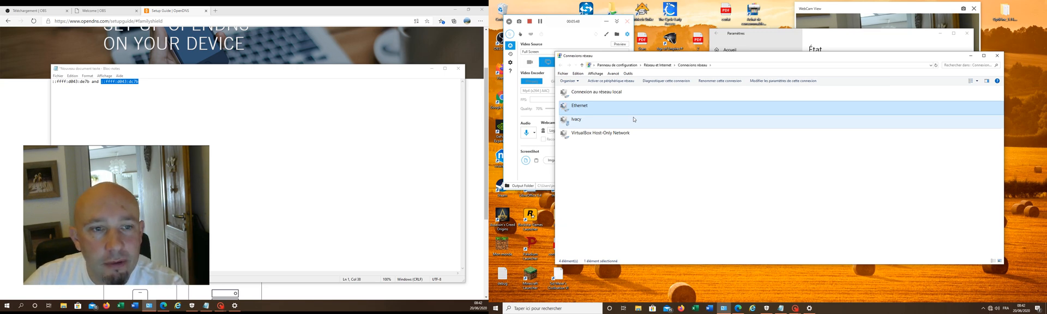
right_click(598, 109)
click(616, 113)
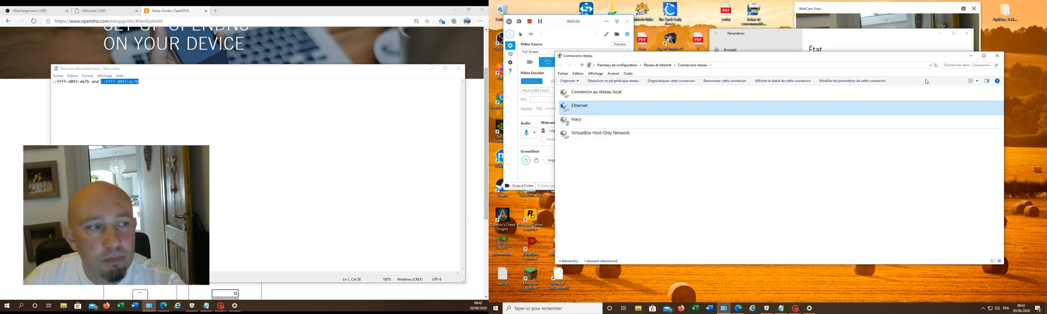
Step: Test the filter by searching Bing for "porn" in a new browser tab, open the Pornhub result and return to the results
click(215, 11)
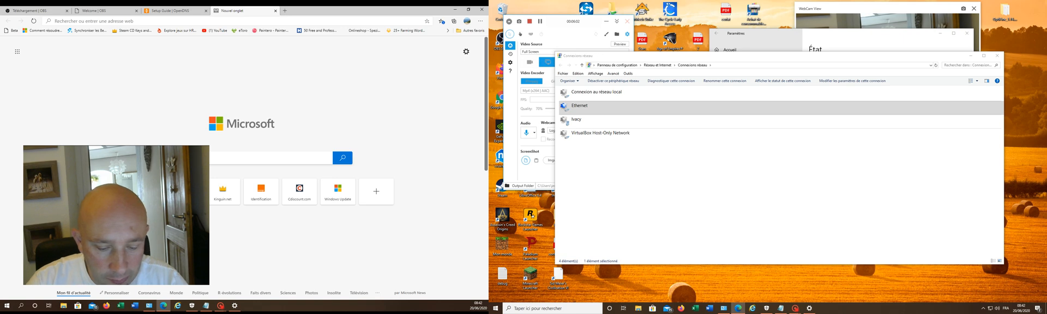
text(porn)
key(Return)
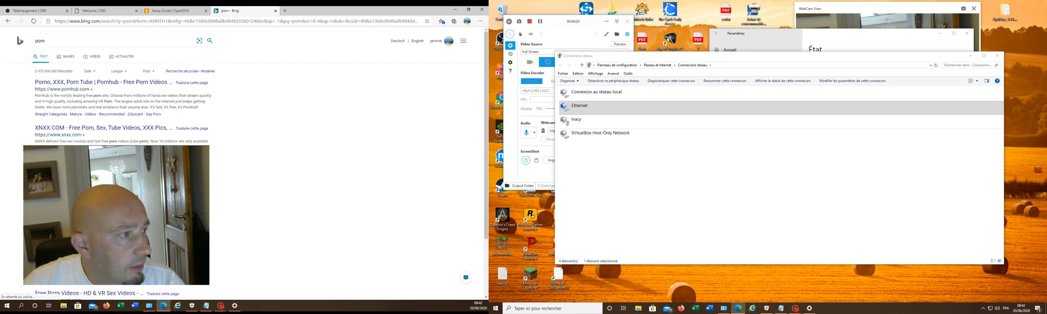
click(123, 83)
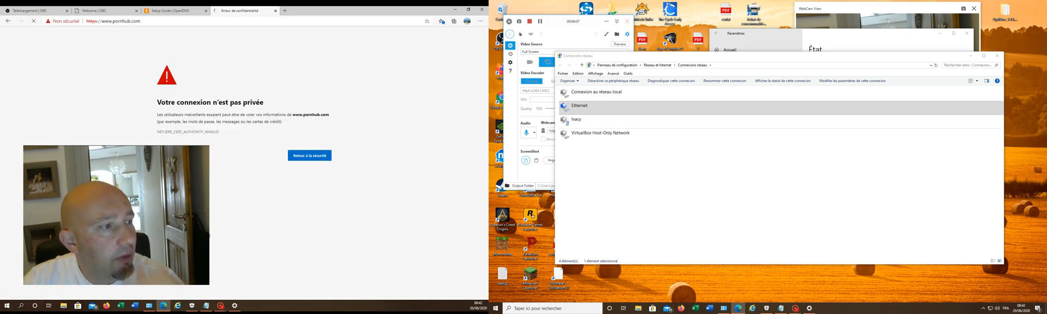
click(8, 21)
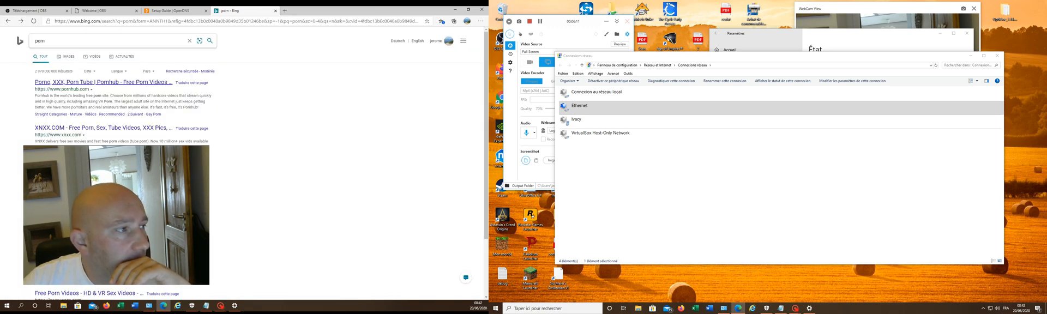
Step: Test the filter with a Bing search for "hentai", open the XVIDEOS result and return to the results
text(hentai)
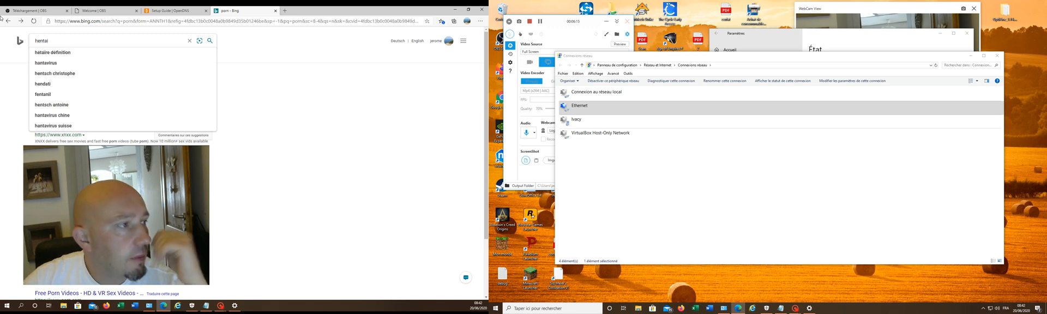
key(Return)
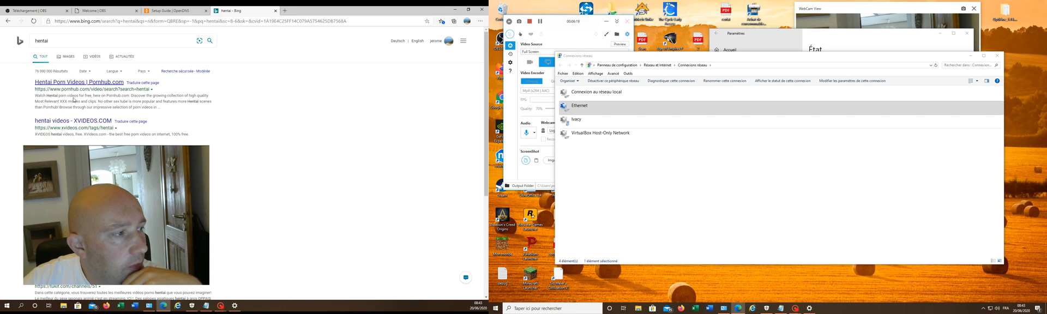
click(62, 121)
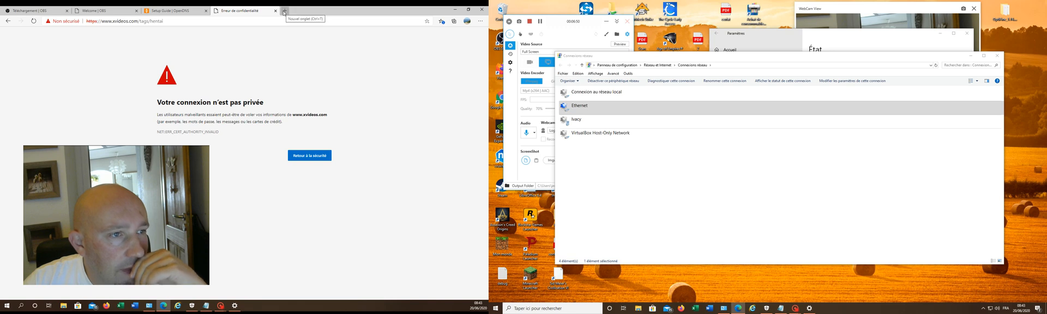
click(6, 21)
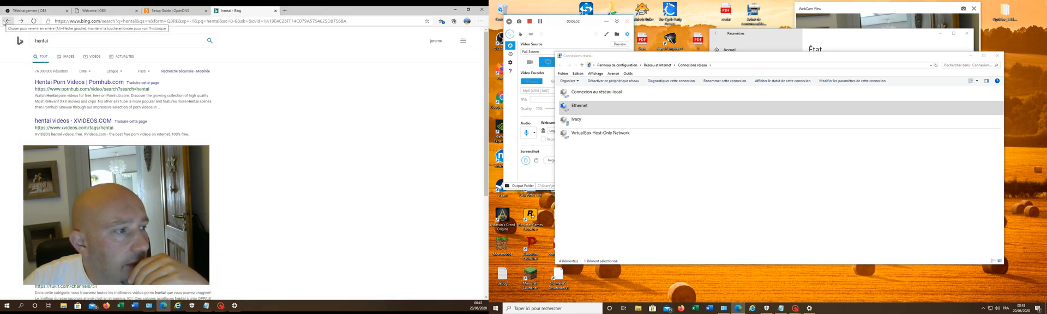
Step: Check the image results of the "hentai" search, try the tukif.com web result and close the test tab
click(66, 56)
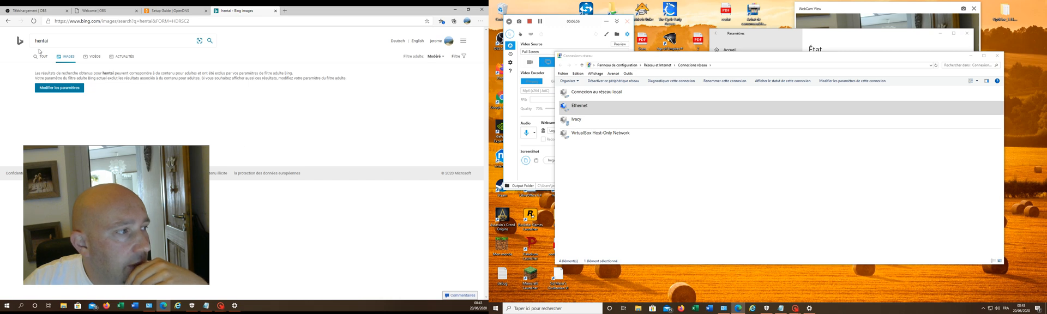
click(7, 21)
scroll(164, 164, down, 5)
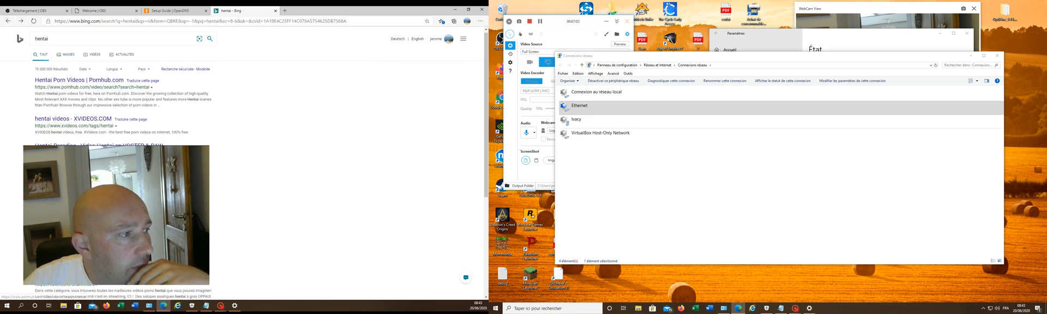
click(77, 116)
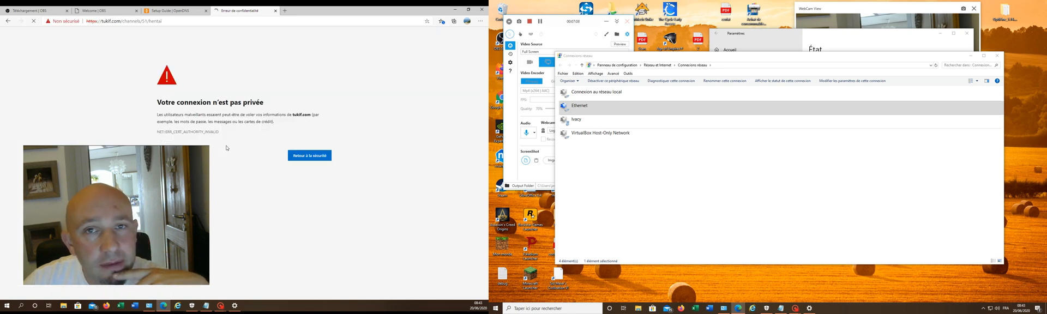
click(275, 10)
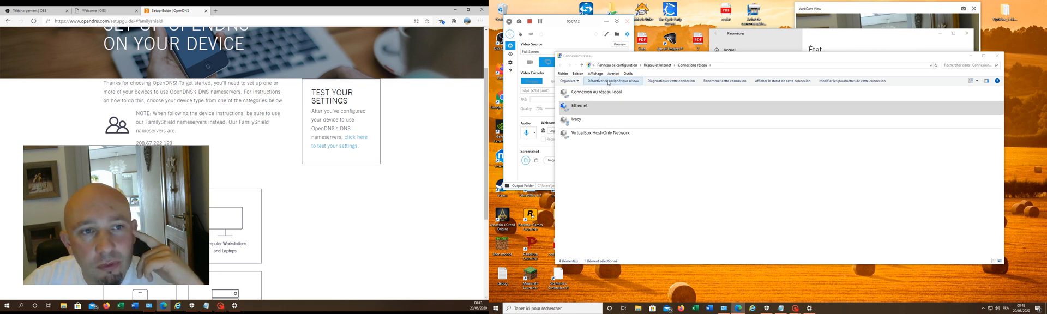
click(587, 40)
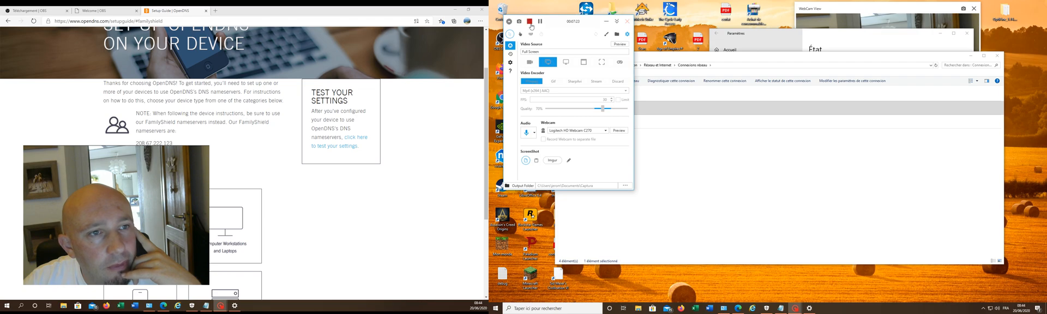